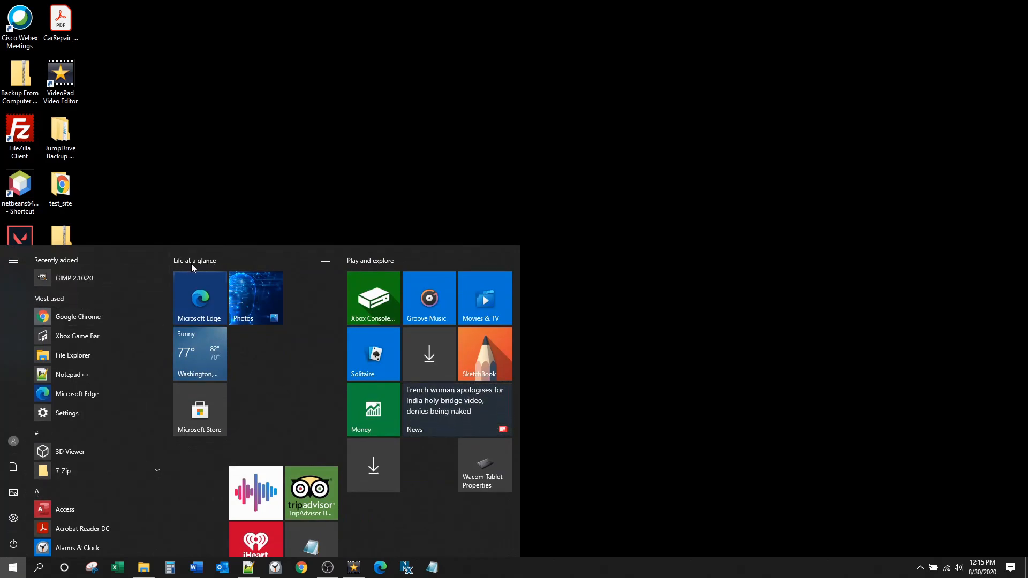
# Launch GIMP and set up a new image 500 px wide and 500 px high.
pyautogui.click(127, 278)
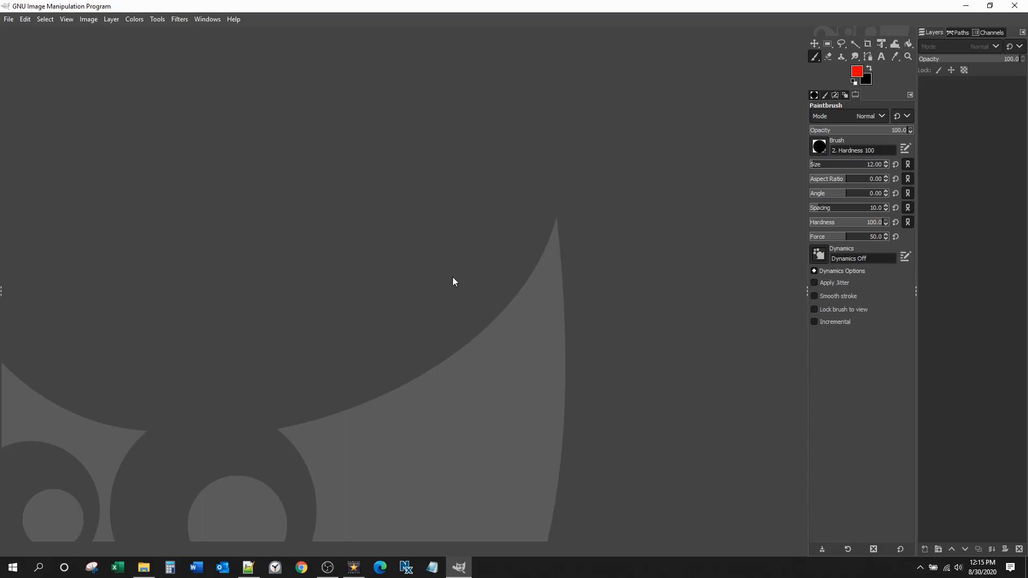
pyautogui.click(8, 22)
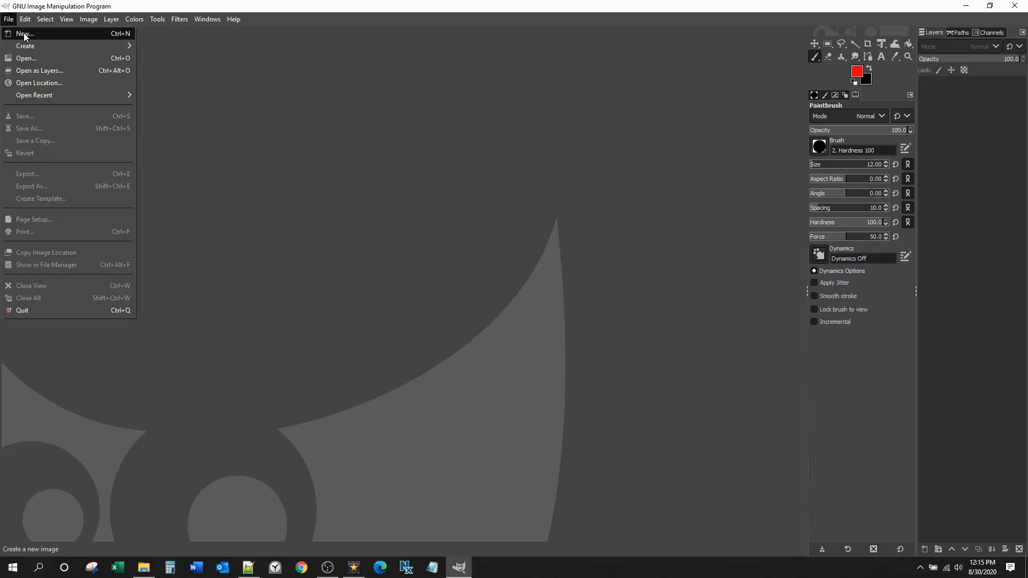
pyautogui.click(23, 33)
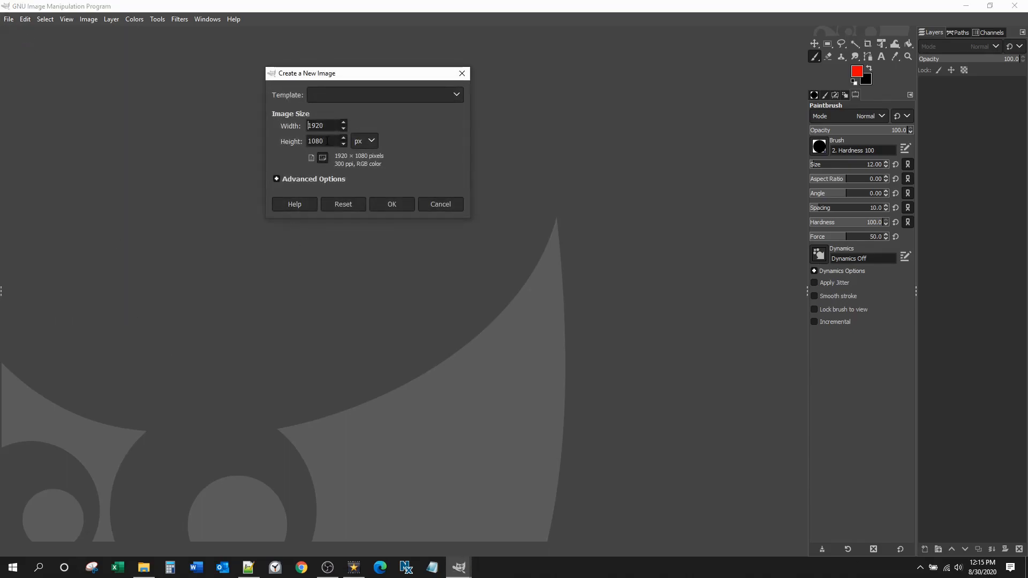
pyautogui.doubleClick(328, 125)
pyautogui.write('500')
pyautogui.press('Tab')
pyautogui.write('500')
# Set the new image's fill to Transparency in the advanced options and create it.
pyautogui.click(276, 180)
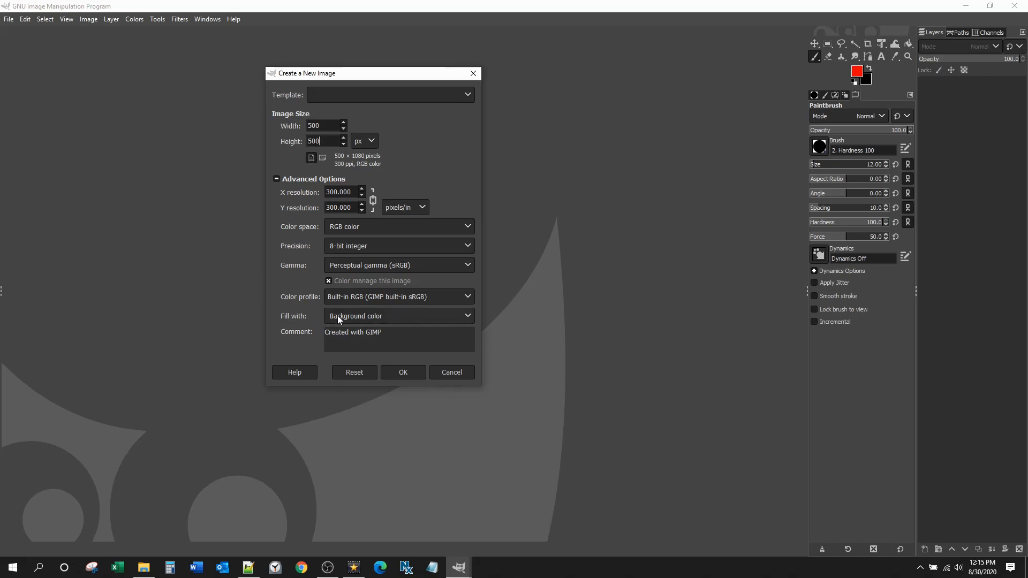
pyautogui.click(374, 317)
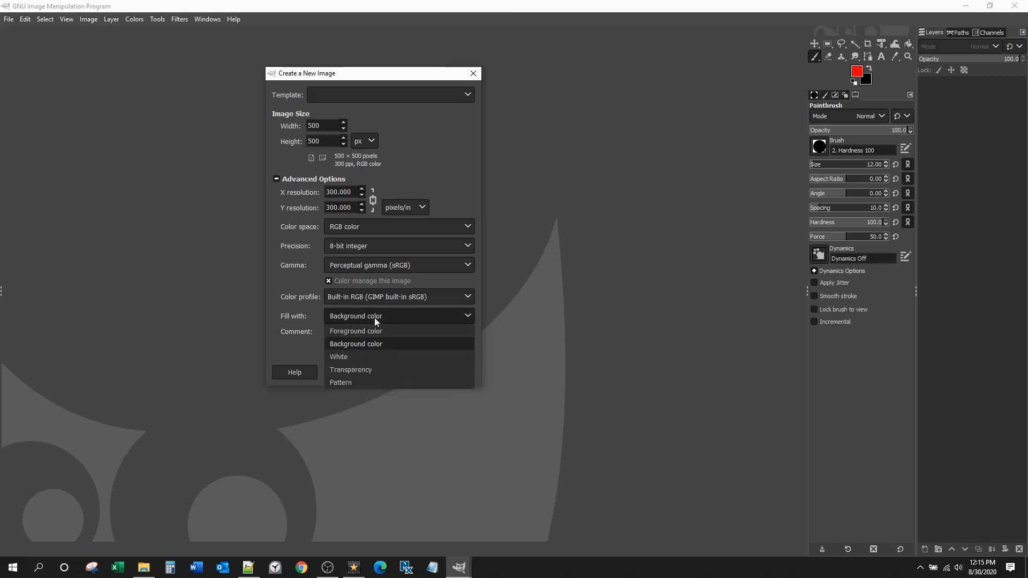
pyautogui.click(356, 368)
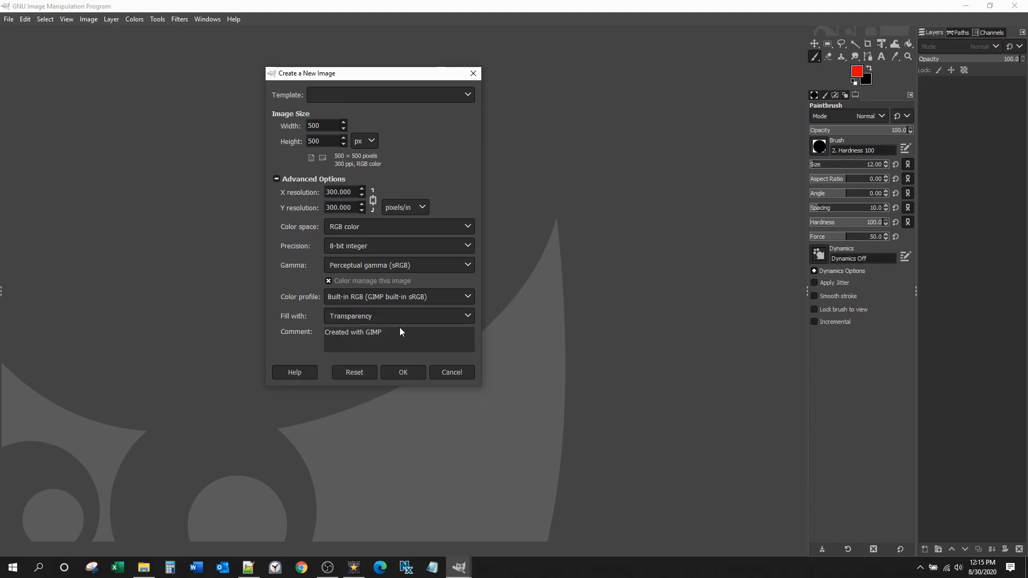
pyautogui.click(405, 372)
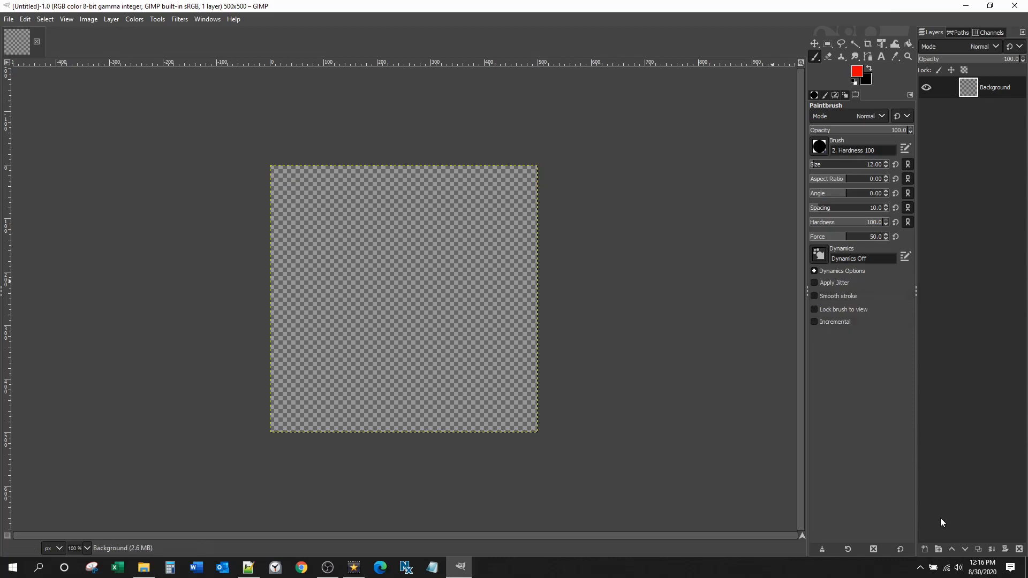
# Add a new transparent layer named "Organic 1" above the background.
pyautogui.click(922, 551)
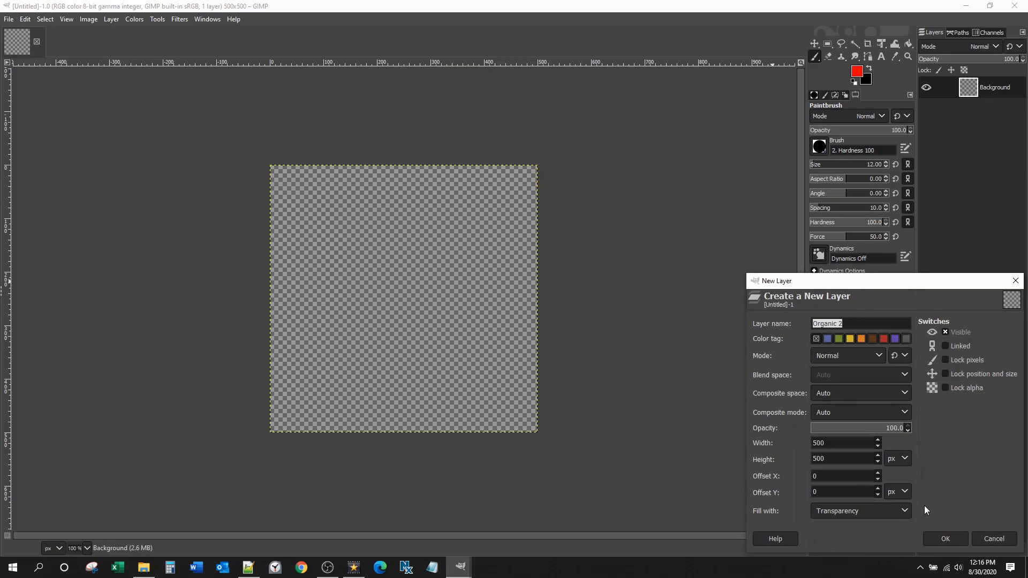
pyautogui.write('Organic 1')
pyautogui.click(949, 534)
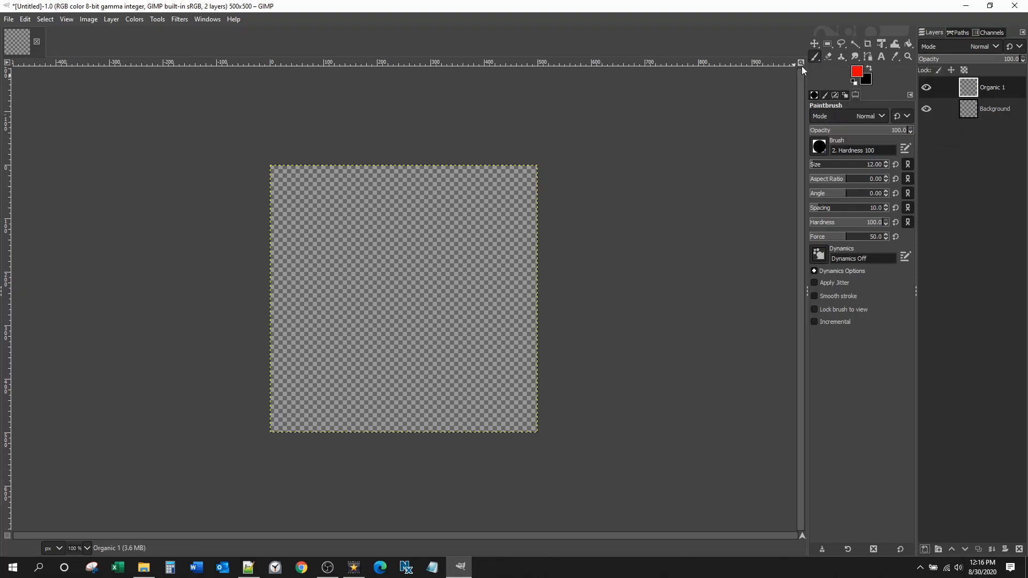
# Set the Paintbrush size to 50.
pyautogui.click(886, 161)
pyautogui.click(885, 166)
pyautogui.click(885, 166)
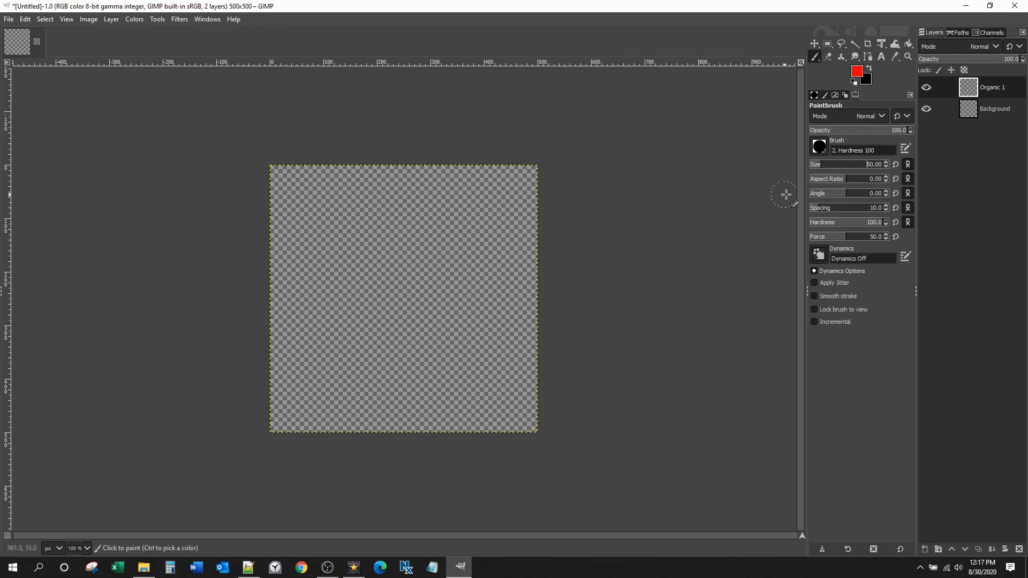
# Set the foreground color to light blue (01d8ff) and paint a solid freehand blob about 350 by 280 px on the Organic 1 layer.
pyautogui.click(856, 79)
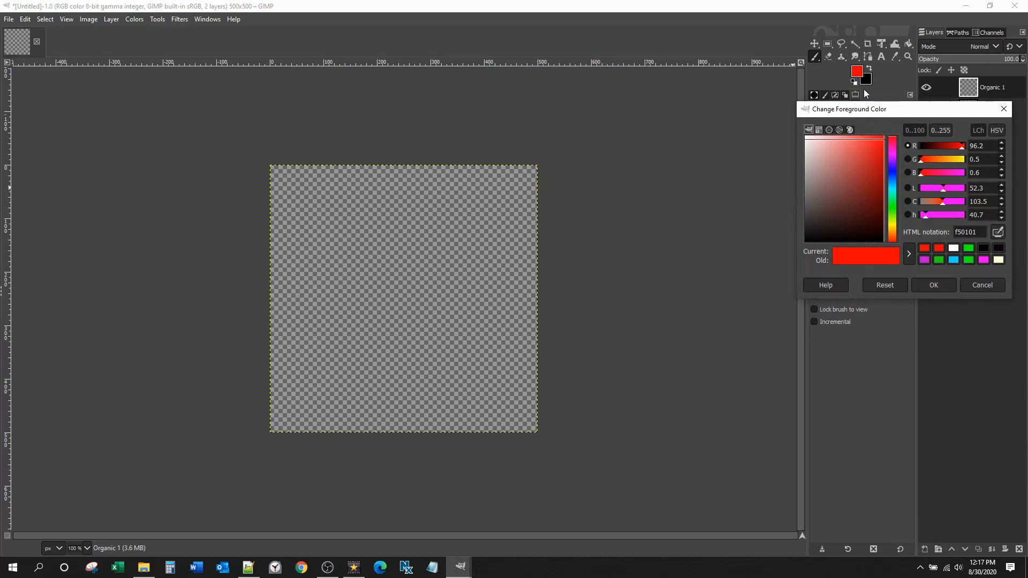
pyautogui.click(1004, 109)
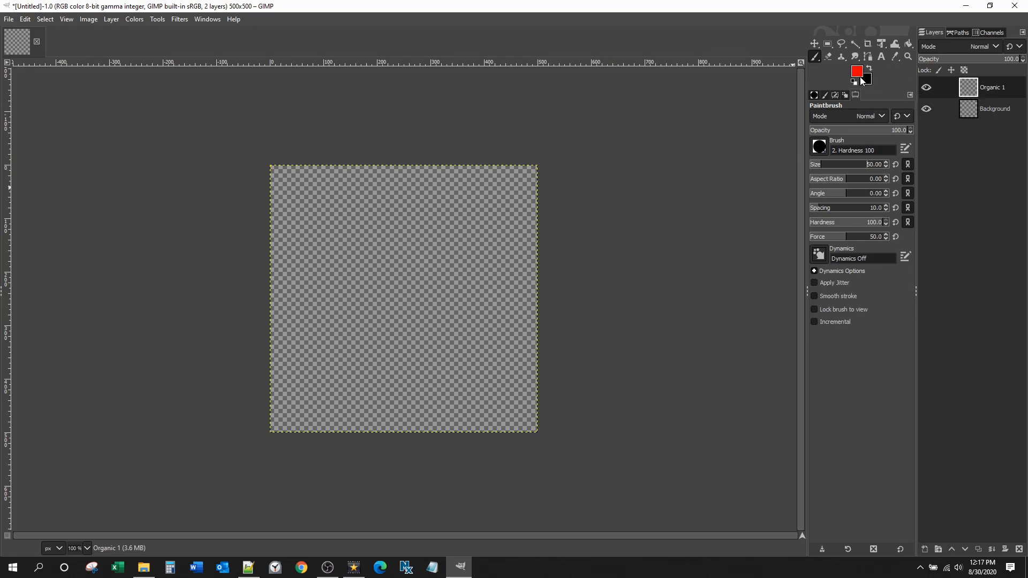
pyautogui.click(858, 75)
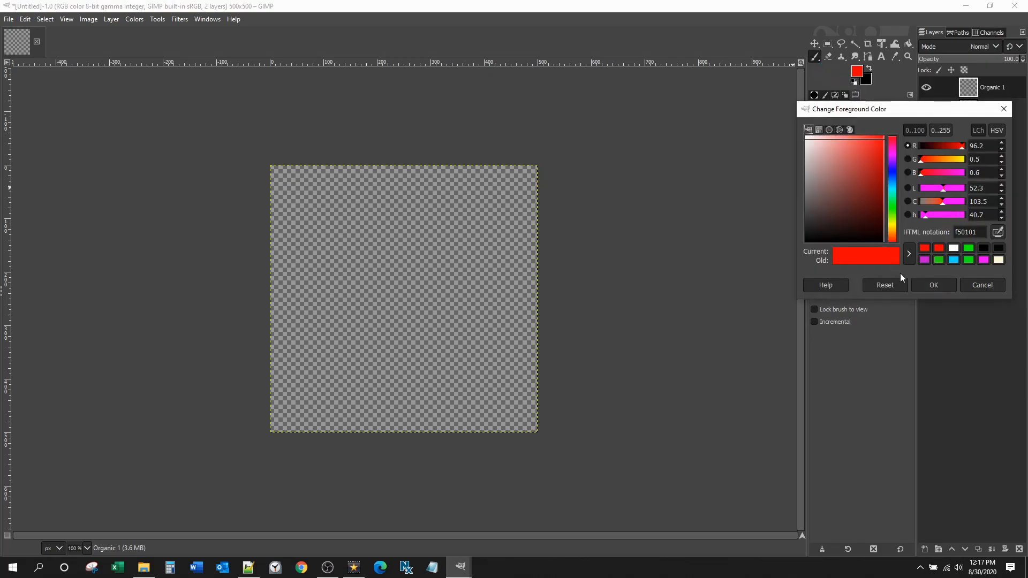
pyautogui.click(952, 262)
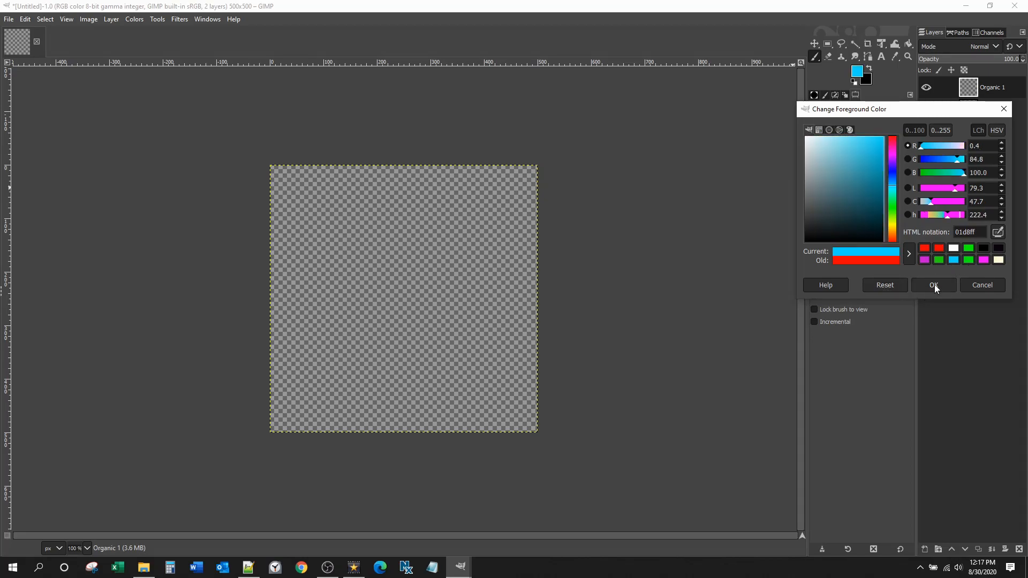
pyautogui.click(934, 284)
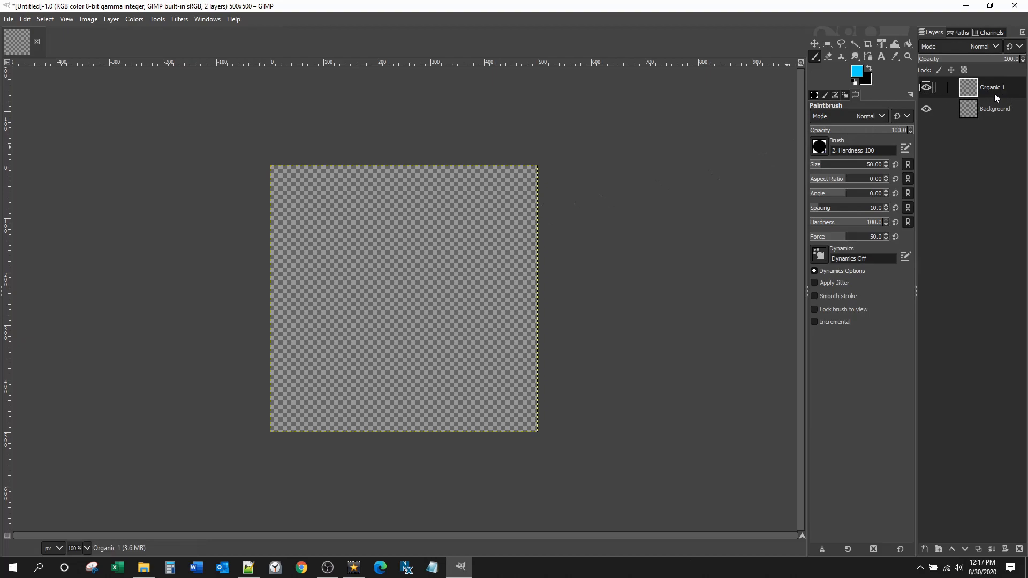
pyautogui.moveTo(387, 207)
pyautogui.mouseDown()
pyautogui.moveTo(452, 223)
pyautogui.moveTo(425, 244)
pyautogui.moveTo(429, 272)
pyautogui.moveTo(408, 271)
pyautogui.moveTo(407, 231)
pyautogui.moveTo(415, 270)
pyautogui.moveTo(431, 286)
pyautogui.moveTo(476, 281)
pyautogui.moveTo(464, 287)
pyautogui.moveTo(440, 273)
pyautogui.moveTo(431, 288)
pyautogui.moveTo(405, 294)
pyautogui.moveTo(381, 272)
pyautogui.moveTo(349, 271)
pyautogui.moveTo(349, 292)
pyautogui.moveTo(317, 303)
pyautogui.moveTo(380, 287)
pyautogui.moveTo(387, 330)
pyautogui.moveTo(386, 271)
pyautogui.moveTo(331, 234)
pyautogui.moveTo(398, 259)
pyautogui.mouseUp()
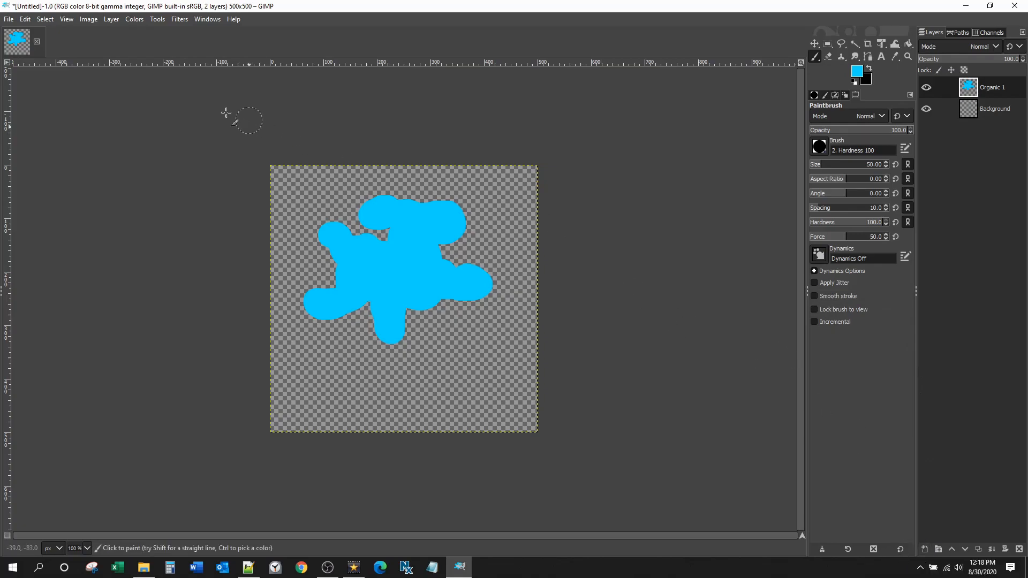
# Add a new transparent layer named "Organic 2" above Organic 1.
pyautogui.click(115, 22)
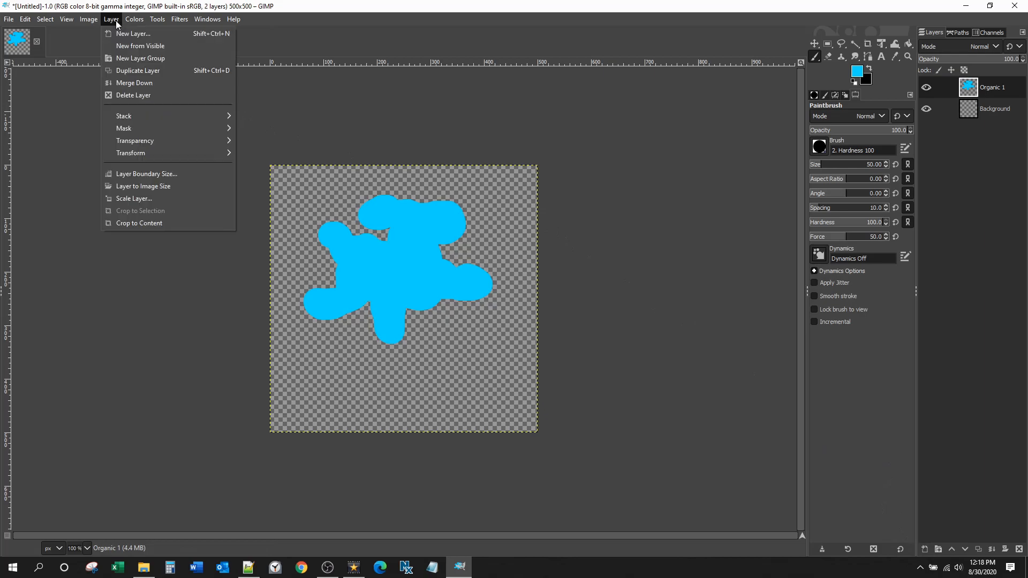
pyautogui.click(123, 36)
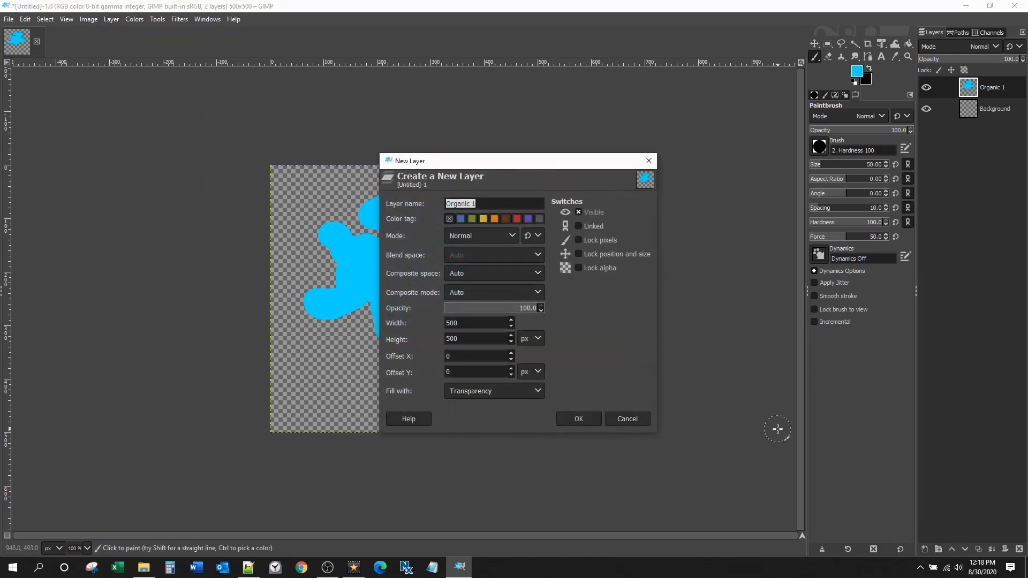
pyautogui.write('Organic 2')
pyautogui.click(579, 417)
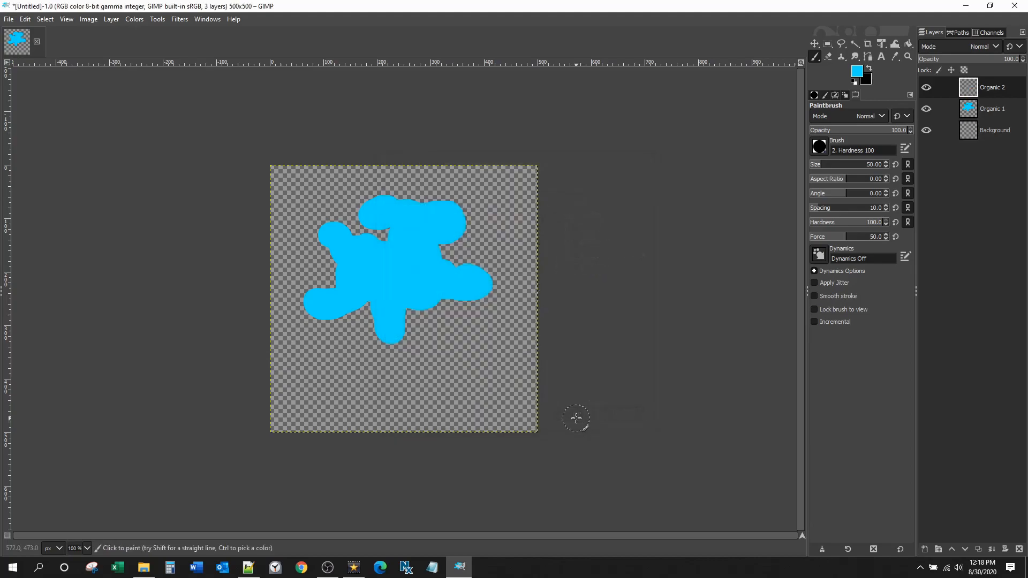
# Open the foreground color for editing and pick an orange shade (f0a818).
pyautogui.click(858, 73)
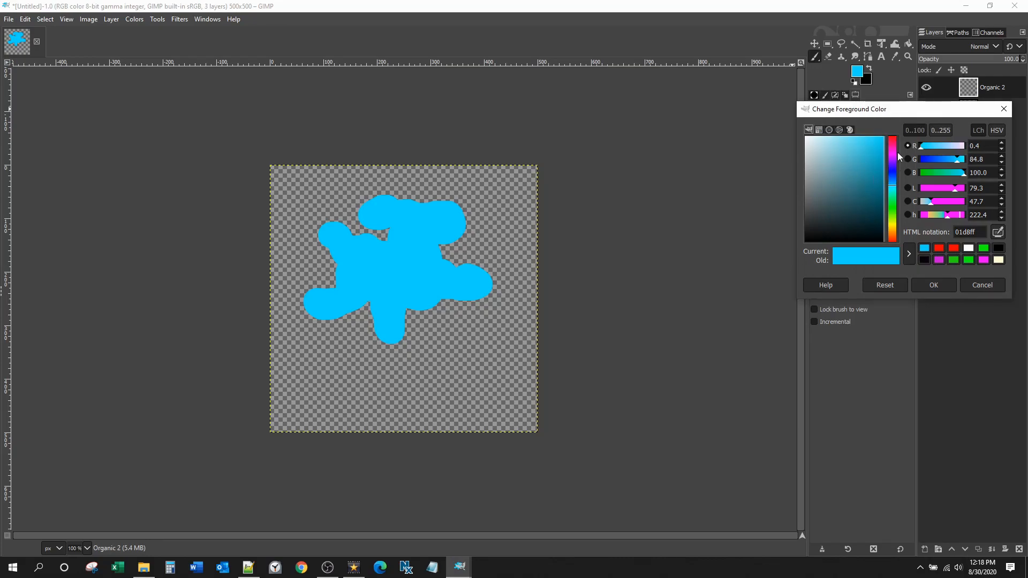
pyautogui.click(891, 232)
pyautogui.click(877, 140)
pyautogui.click(892, 230)
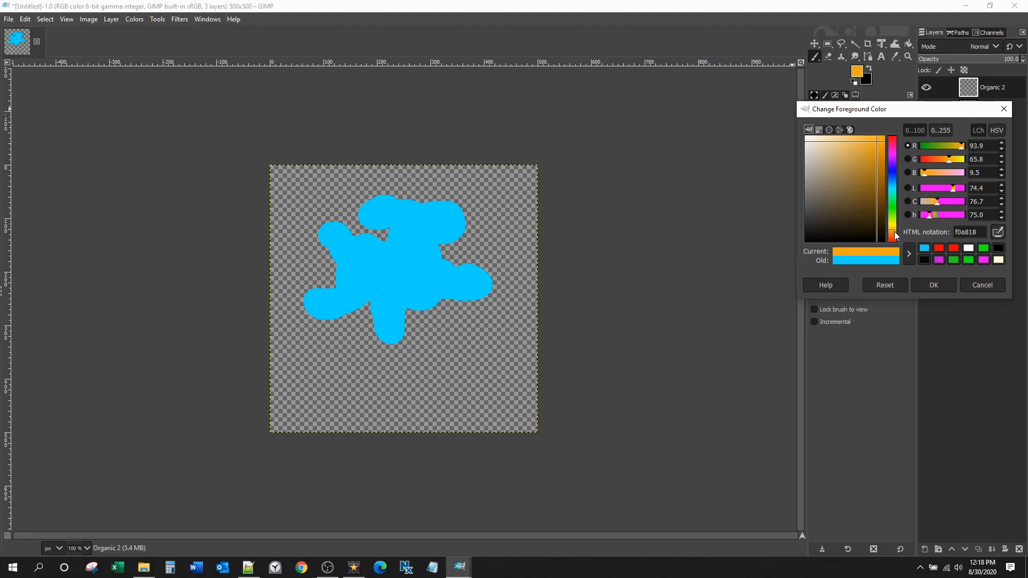
# Explore the palette, wheel, CMYK and other color selectors, trying a magenta shade (c911b7), and return to the GIMP selector.
pyautogui.click(829, 133)
pyautogui.click(840, 131)
pyautogui.click(850, 128)
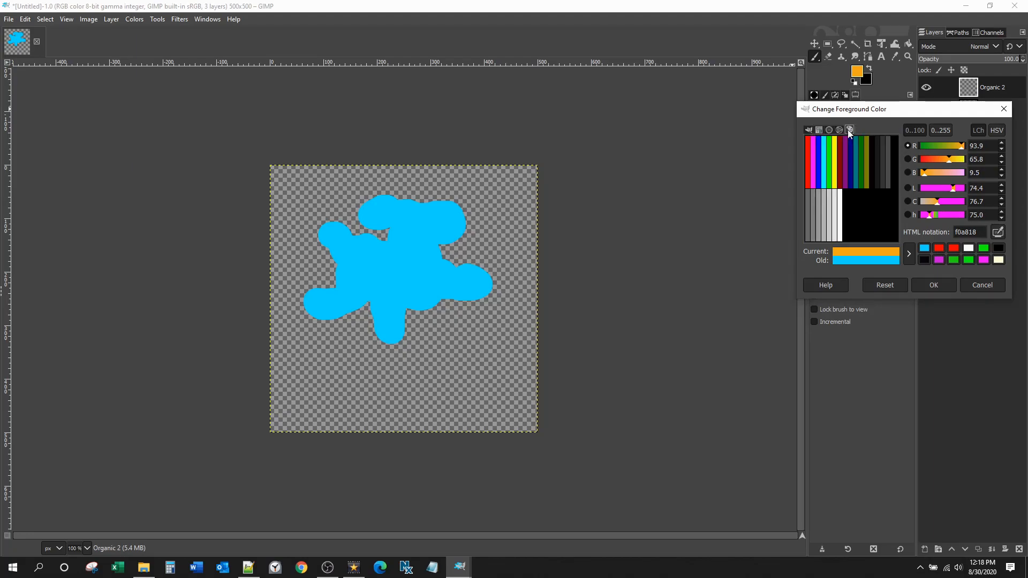
pyautogui.click(840, 130)
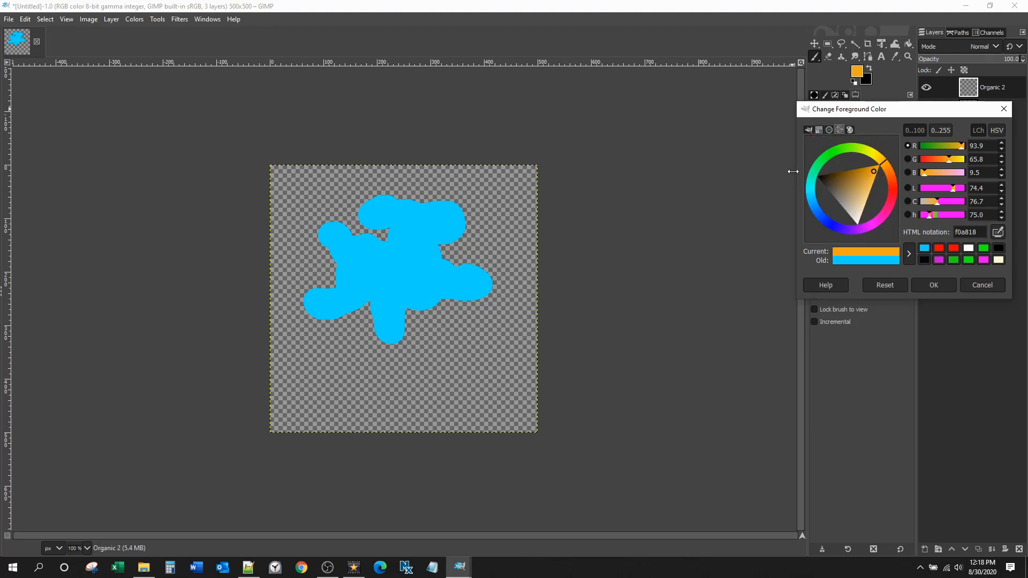
pyautogui.click(876, 224)
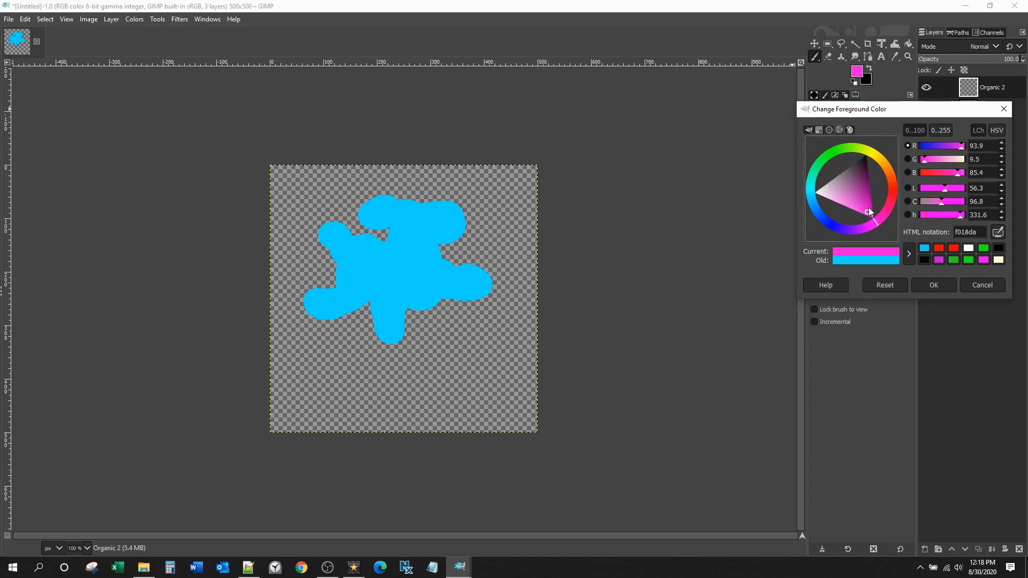
pyautogui.moveTo(868, 212)
pyautogui.mouseDown()
pyautogui.moveTo(838, 174)
pyautogui.moveTo(867, 203)
pyautogui.mouseUp()
pyautogui.click(817, 130)
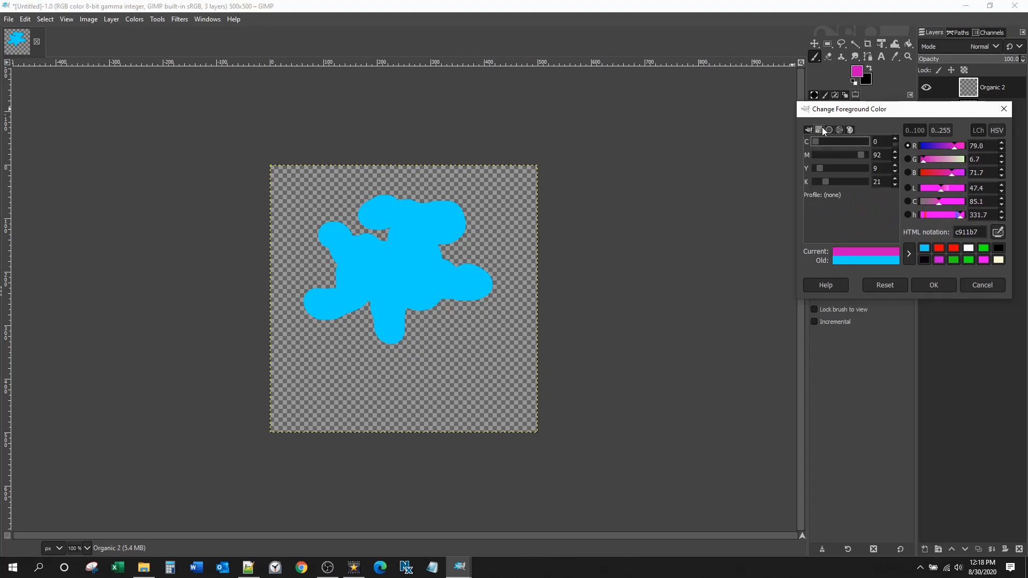
pyautogui.click(828, 130)
pyautogui.click(808, 129)
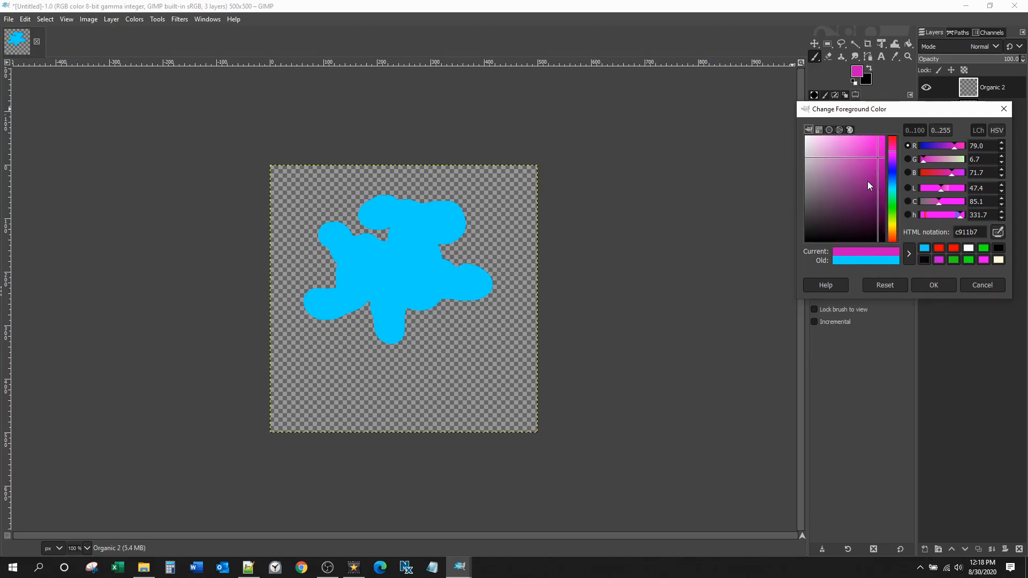
# Set the foreground color to bright orange and paint a blob about 300 by 290 px on Organic 2, partly overlapping the blue shape.
pyautogui.click(892, 232)
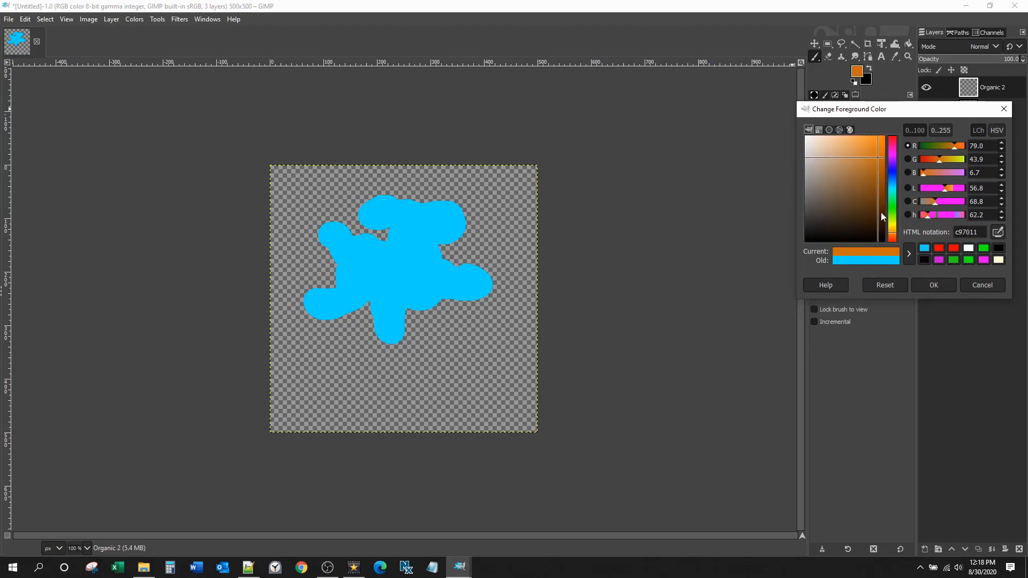
pyautogui.moveTo(882, 162)
pyautogui.mouseDown()
pyautogui.moveTo(879, 139)
pyautogui.moveTo(858, 159)
pyautogui.moveTo(880, 156)
pyautogui.moveTo(879, 144)
pyautogui.mouseUp()
pyautogui.click(924, 287)
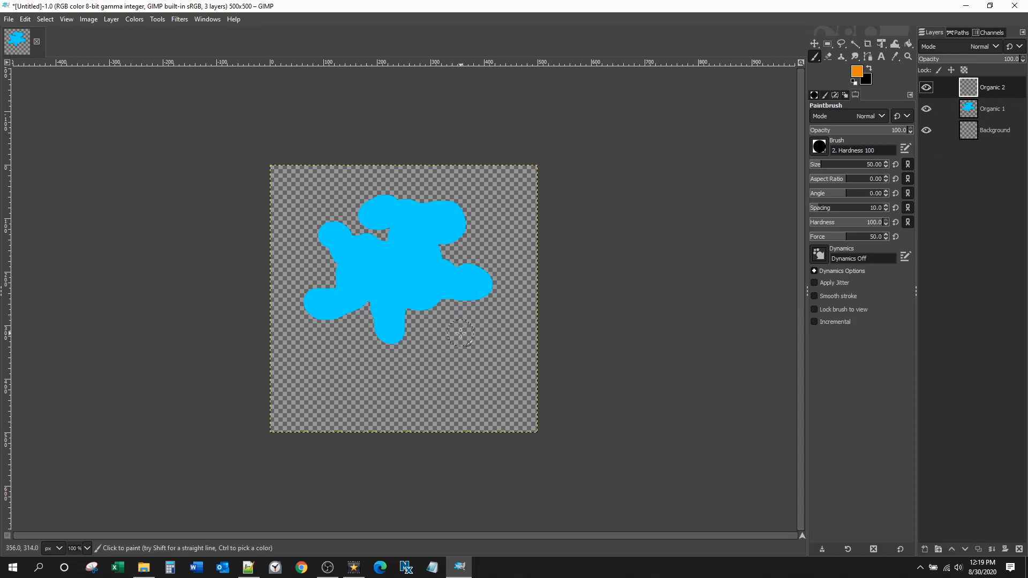
pyautogui.moveTo(380, 329)
pyautogui.mouseDown()
pyautogui.moveTo(369, 305)
pyautogui.moveTo(390, 313)
pyautogui.moveTo(371, 321)
pyautogui.moveTo(420, 302)
pyautogui.moveTo(424, 325)
pyautogui.moveTo(422, 284)
pyautogui.moveTo(442, 281)
pyautogui.moveTo(423, 305)
pyautogui.moveTo(467, 303)
pyautogui.moveTo(441, 337)
pyautogui.moveTo(456, 318)
pyautogui.moveTo(453, 371)
pyautogui.moveTo(405, 390)
pyautogui.moveTo(432, 361)
pyautogui.moveTo(405, 352)
pyautogui.moveTo(334, 373)
pyautogui.moveTo(417, 366)
pyautogui.moveTo(420, 396)
pyautogui.mouseUp()
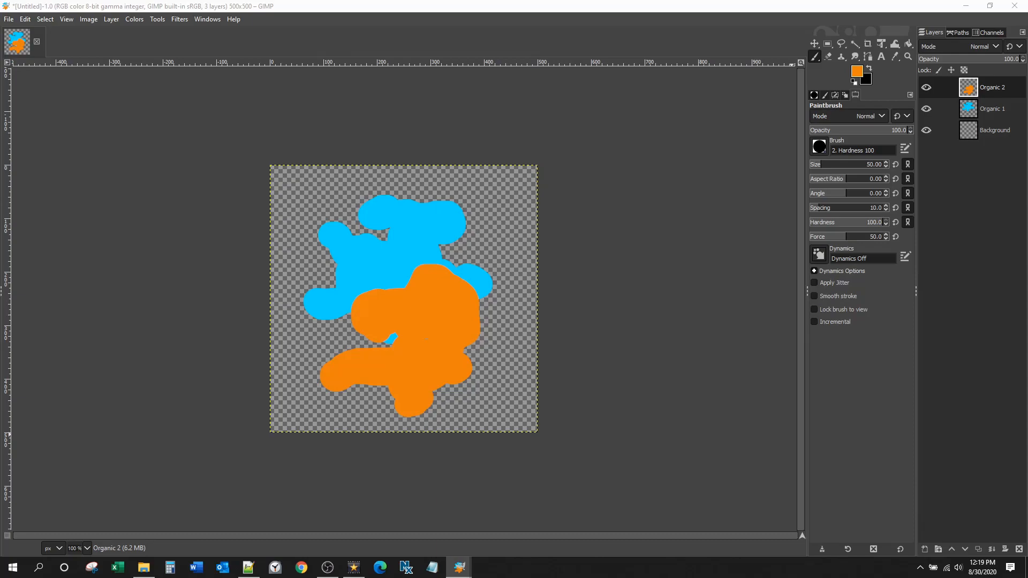
# Add a new layer named "Organic 3" and set the foreground color to green (26d326).
pyautogui.press('Return')
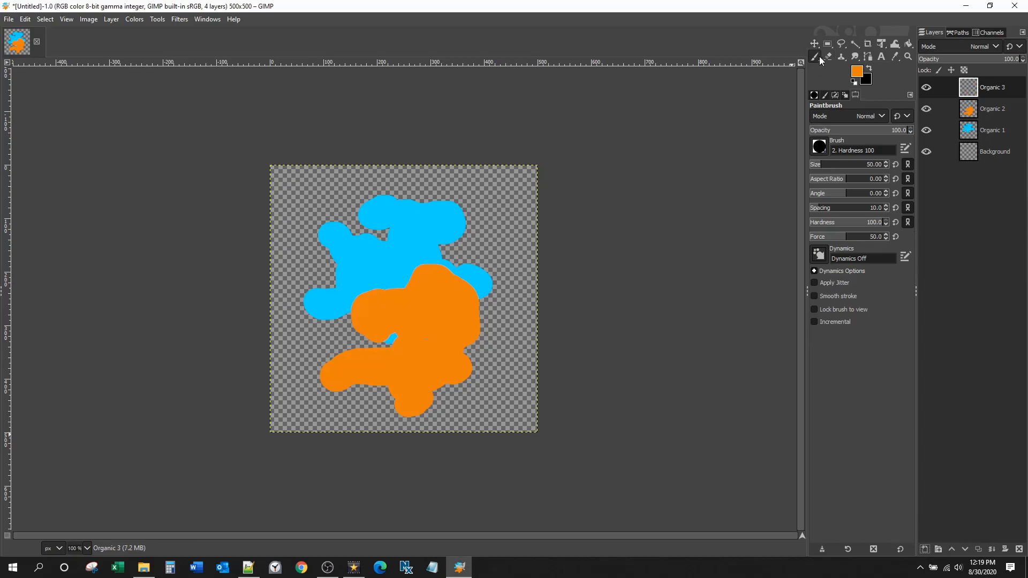
pyautogui.click(856, 71)
pyautogui.moveTo(895, 222); pyautogui.dragTo(892, 210)
pyautogui.moveTo(873, 144); pyautogui.dragTo(870, 153)
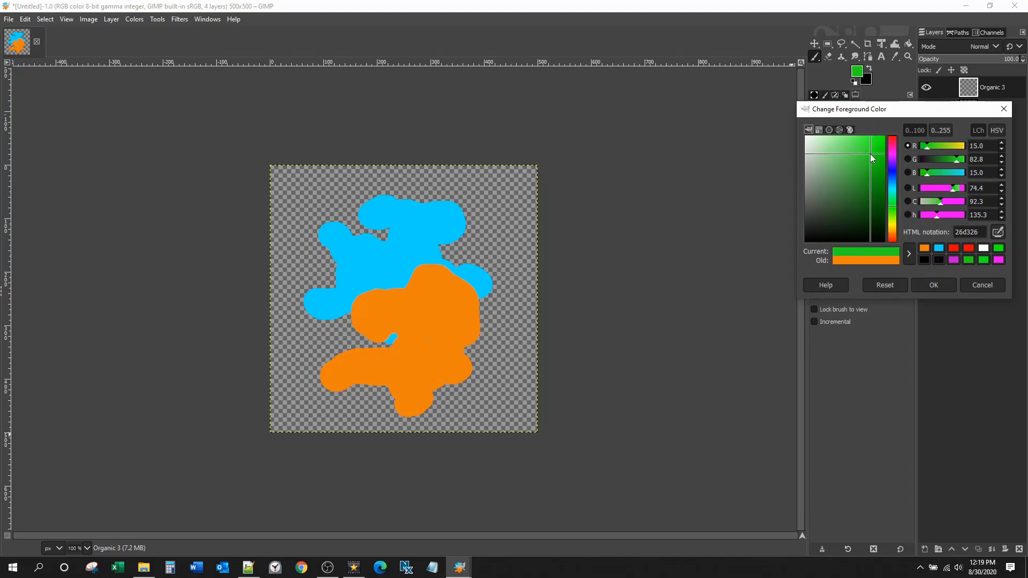
pyautogui.click(934, 286)
# Paint a solid green freehand blob about 290 by 270 px on the Organic 3 layer, over the canvas's upper-left area.
pyautogui.click(988, 88)
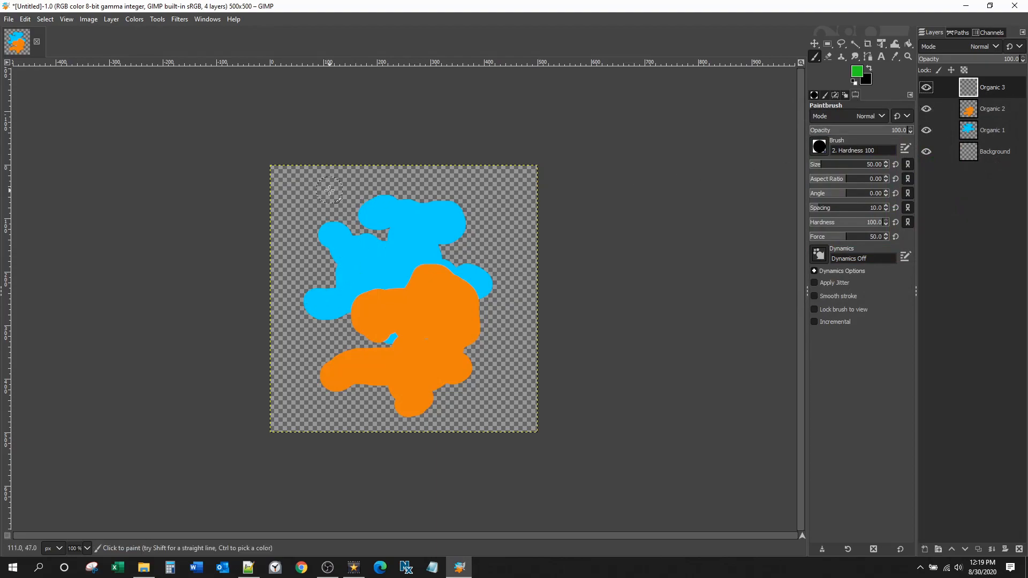
pyautogui.moveTo(326, 190)
pyautogui.mouseDown()
pyautogui.moveTo(298, 226)
pyautogui.moveTo(330, 192)
pyautogui.moveTo(312, 196)
pyautogui.moveTo(294, 282)
pyautogui.moveTo(316, 236)
pyautogui.moveTo(308, 265)
pyautogui.moveTo(357, 270)
pyautogui.moveTo(334, 245)
pyautogui.moveTo(341, 223)
pyautogui.moveTo(336, 240)
pyautogui.moveTo(377, 200)
pyautogui.moveTo(367, 239)
pyautogui.moveTo(340, 255)
pyautogui.moveTo(368, 241)
pyautogui.moveTo(395, 247)
pyautogui.moveTo(374, 248)
pyautogui.moveTo(385, 236)
pyautogui.moveTo(383, 225)
pyautogui.moveTo(377, 239)
pyautogui.moveTo(387, 181)
pyautogui.mouseUp()
pyautogui.moveTo(351, 261)
pyautogui.mouseDown()
pyautogui.moveTo(382, 299)
pyautogui.moveTo(381, 250)
pyautogui.moveTo(385, 273)
pyautogui.moveTo(405, 276)
pyautogui.moveTo(397, 293)
pyautogui.moveTo(394, 244)
pyautogui.moveTo(415, 264)
pyautogui.moveTo(415, 255)
pyautogui.moveTo(377, 239)
pyautogui.moveTo(405, 218)
pyautogui.moveTo(371, 248)
pyautogui.moveTo(426, 272)
pyautogui.moveTo(407, 287)
pyautogui.moveTo(404, 315)
pyautogui.moveTo(385, 268)
pyautogui.moveTo(384, 187)
pyautogui.moveTo(320, 268)
pyautogui.mouseUp()
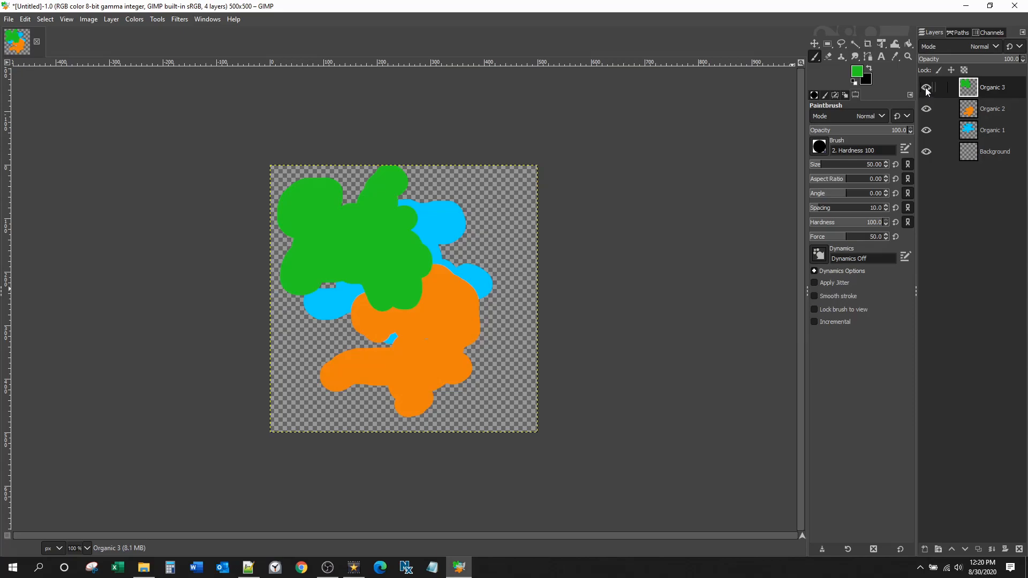
# Hide the Organic 3 and Organic 2 layers.
pyautogui.click(926, 89)
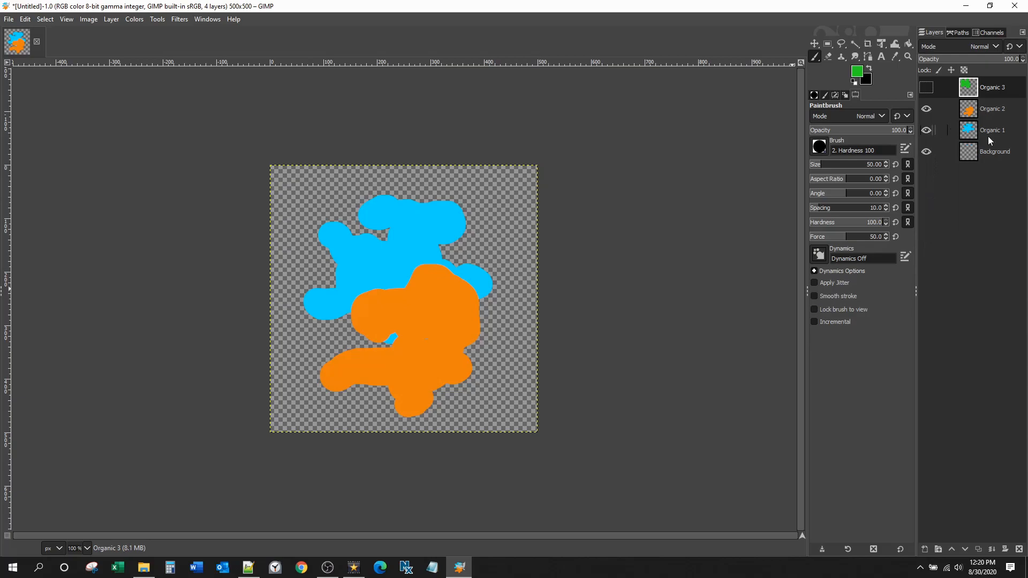
pyautogui.click(926, 109)
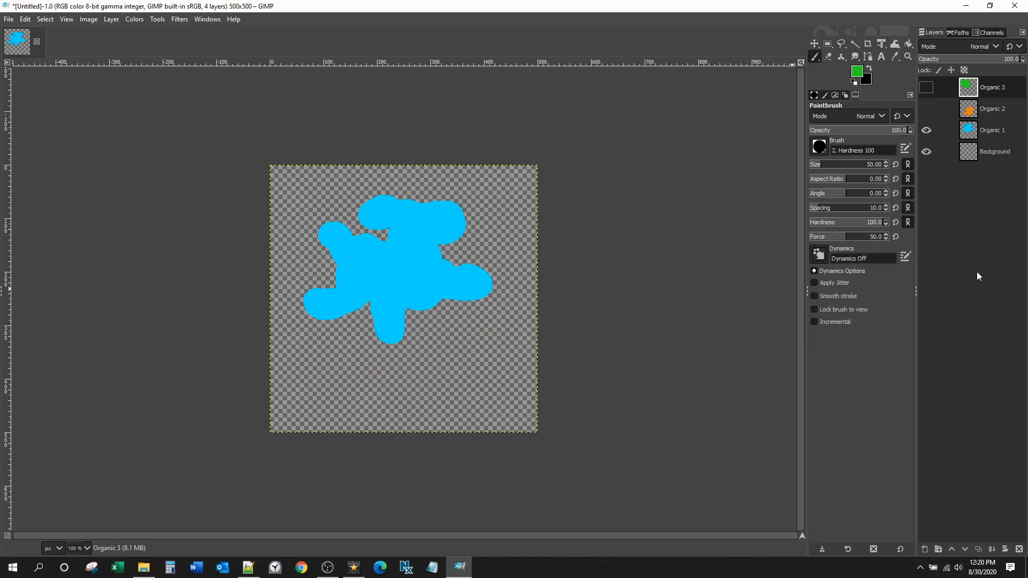
# Make the Organic 2 and Organic 3 layers visible again.
pyautogui.click(925, 110)
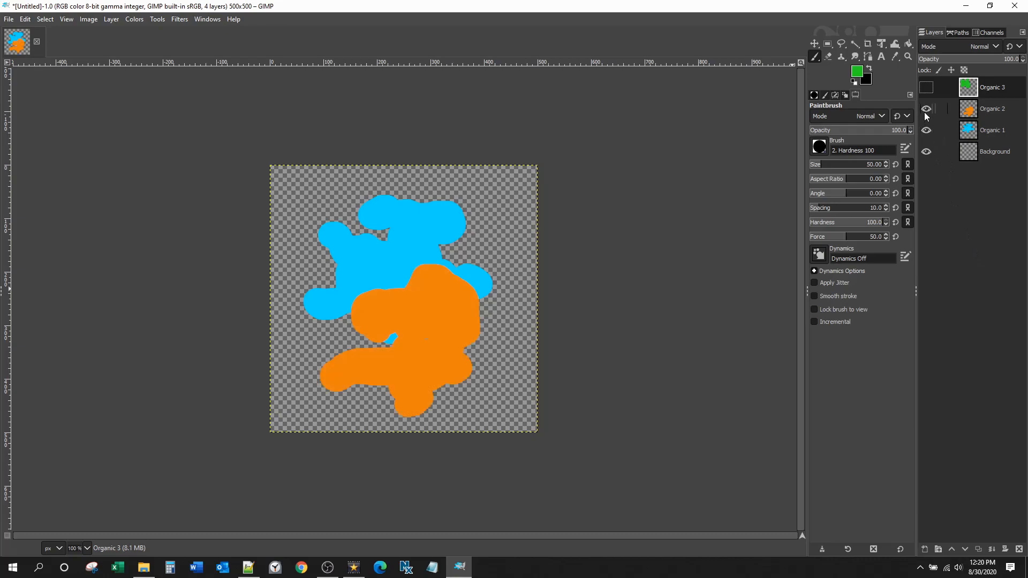
pyautogui.click(926, 87)
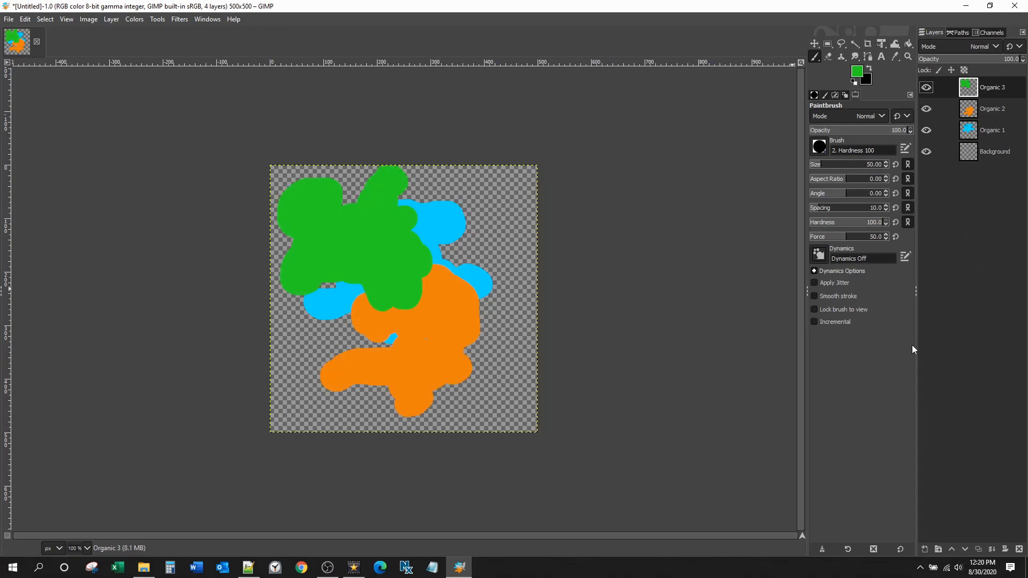
# Set the foreground color to black (000000) and bucket-fill the transparent Background layer with it.
pyautogui.click(1000, 156)
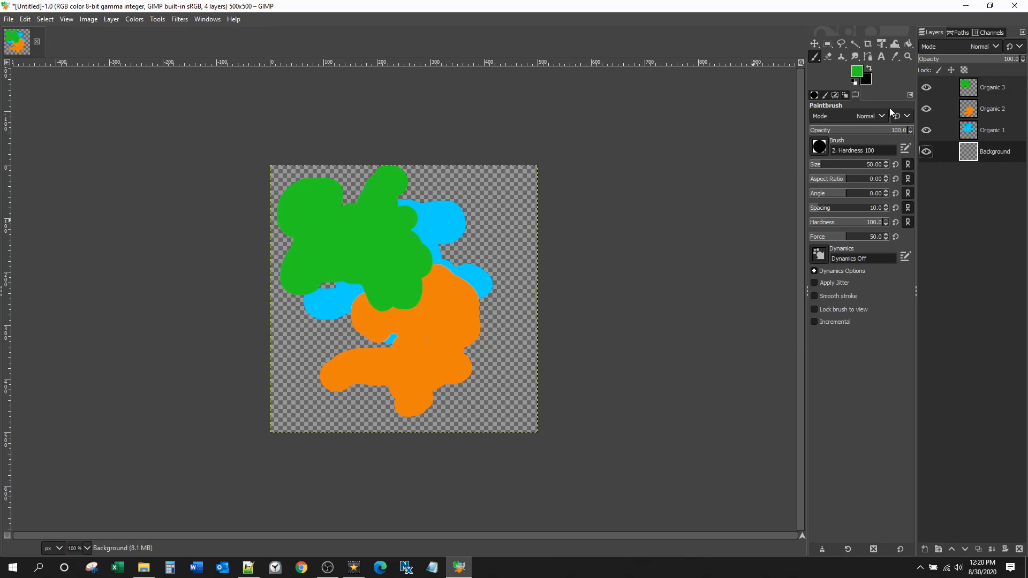
pyautogui.click(856, 72)
pyautogui.moveTo(861, 150); pyautogui.dragTo(804, 243)
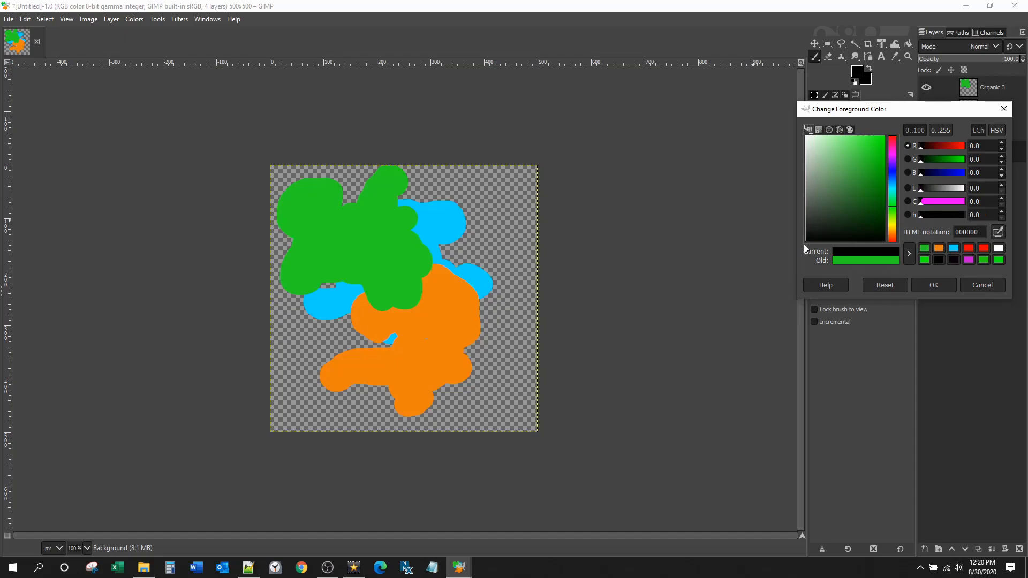
pyautogui.click(942, 285)
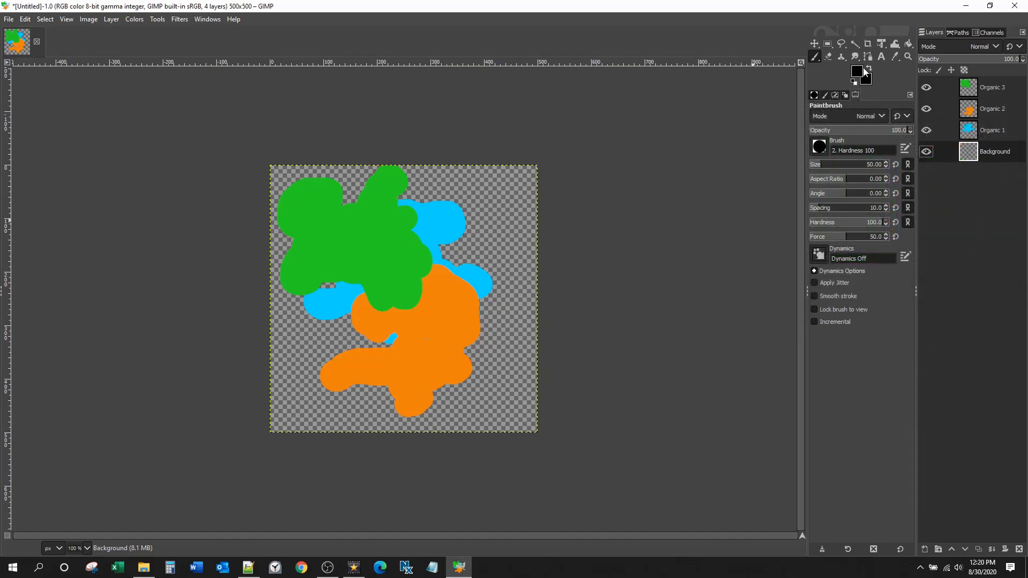
pyautogui.click(908, 45)
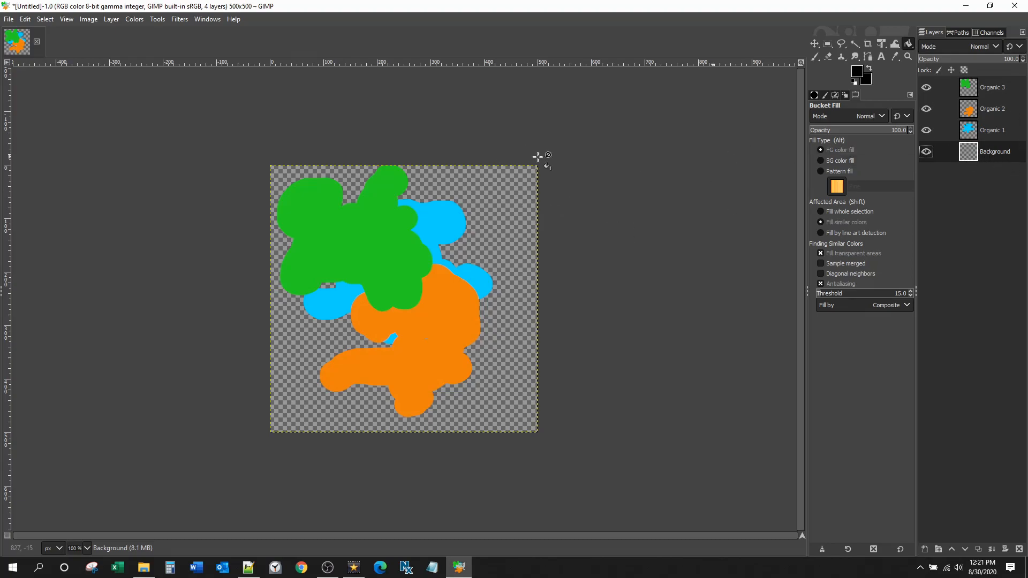
pyautogui.click(493, 204)
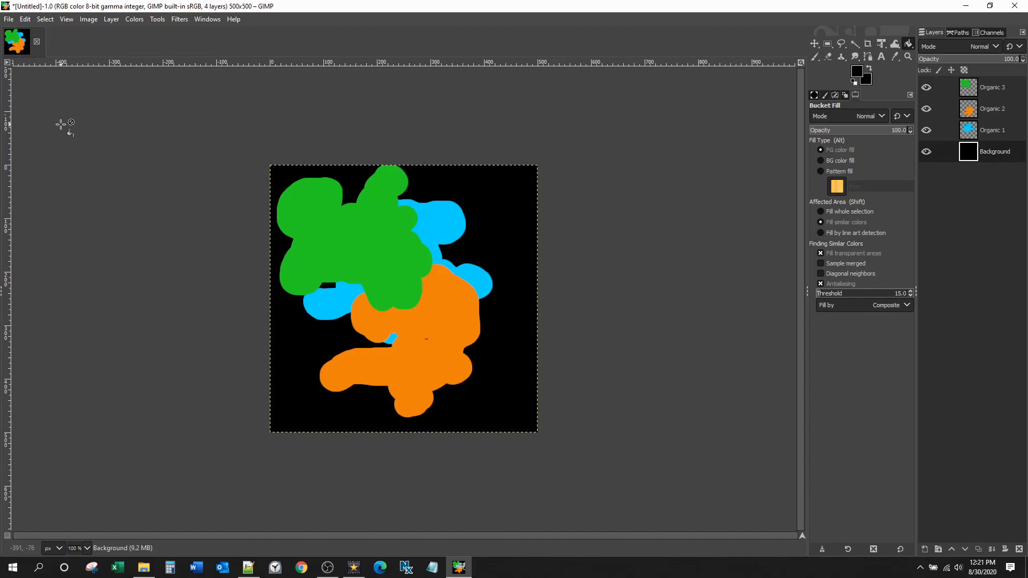
# Export the image as OrganicImage.png into the MyFirstGIMP folder, replacing the existing file and keeping the default PNG options.
pyautogui.click(9, 19)
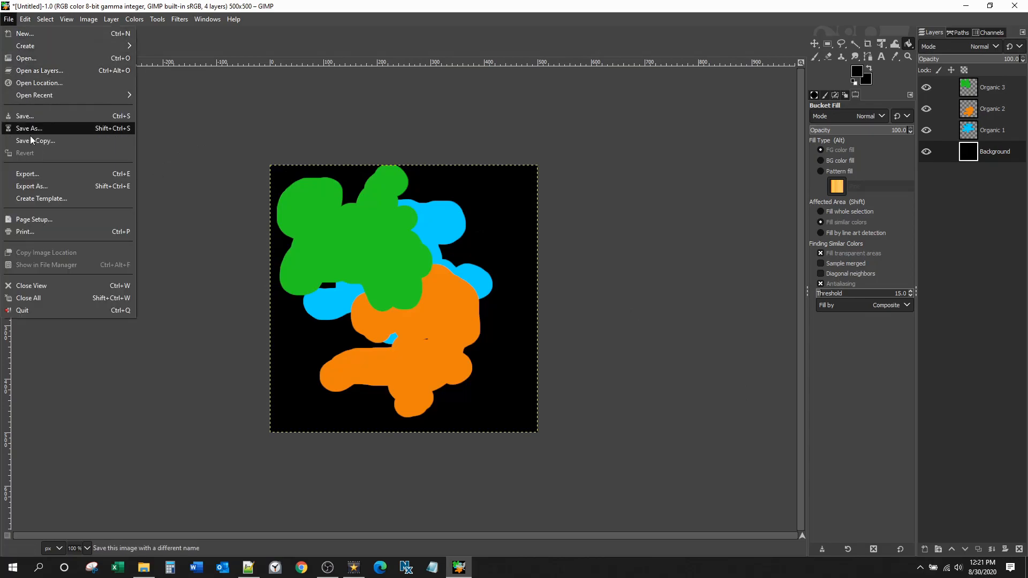
pyautogui.click(30, 180)
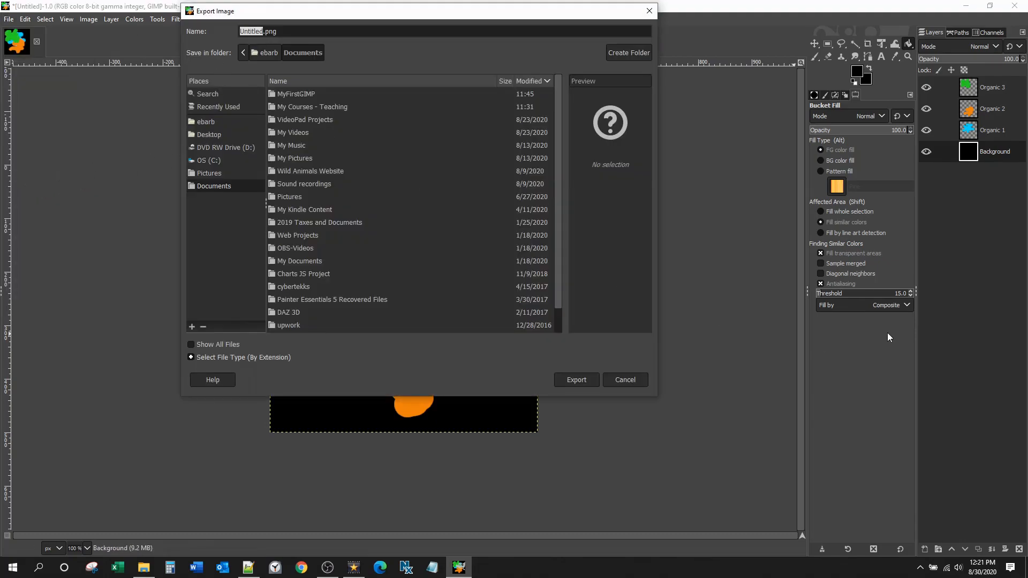
pyautogui.write('OrganicImage')
pyautogui.doubleClick(296, 96)
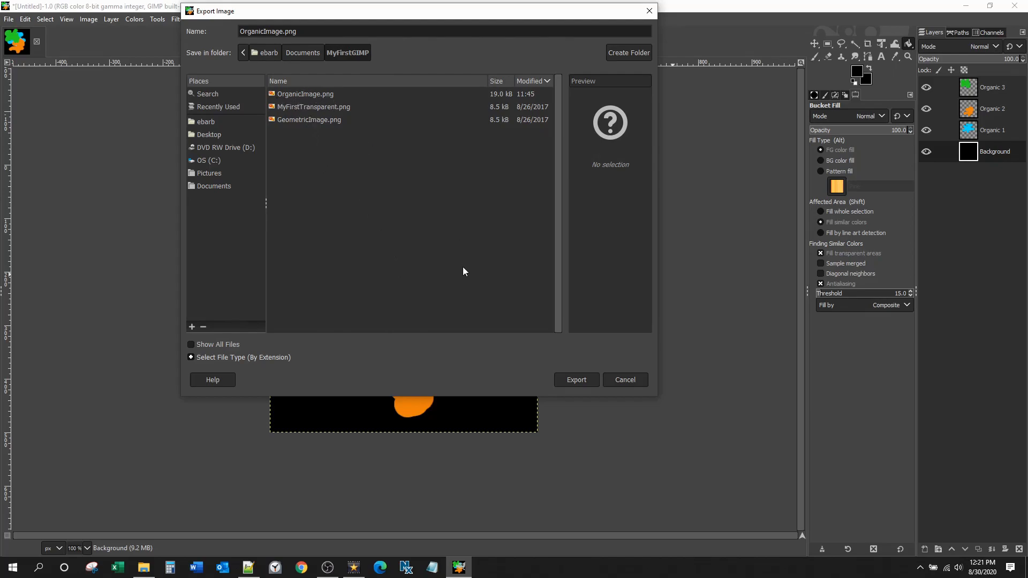
pyautogui.click(587, 381)
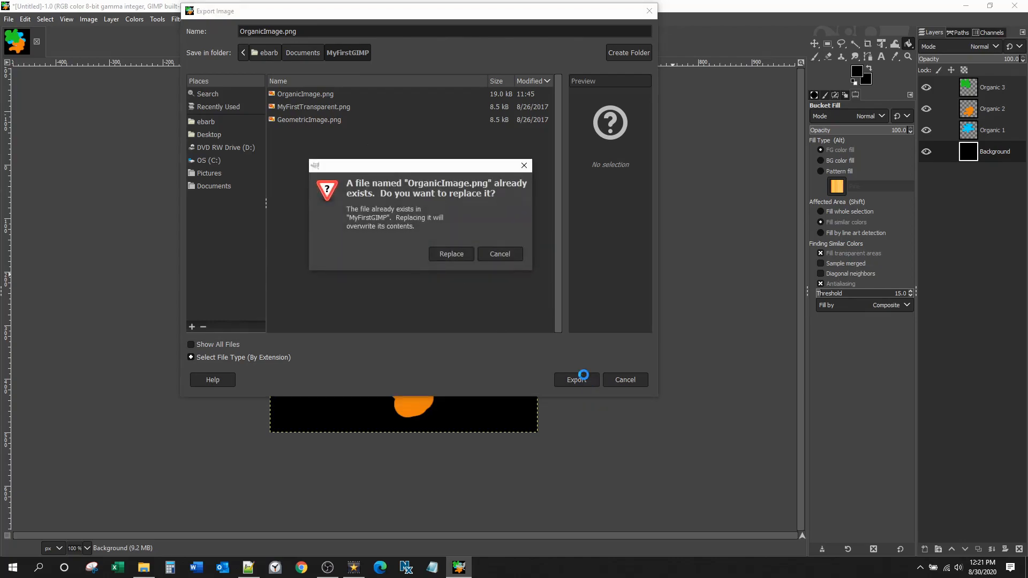
pyautogui.click(449, 257)
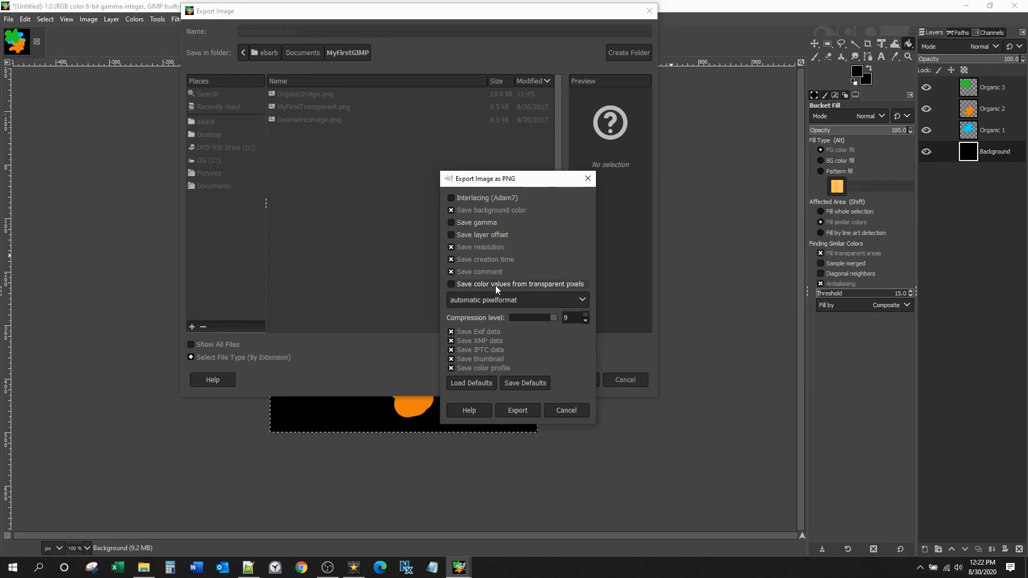
pyautogui.click(516, 411)
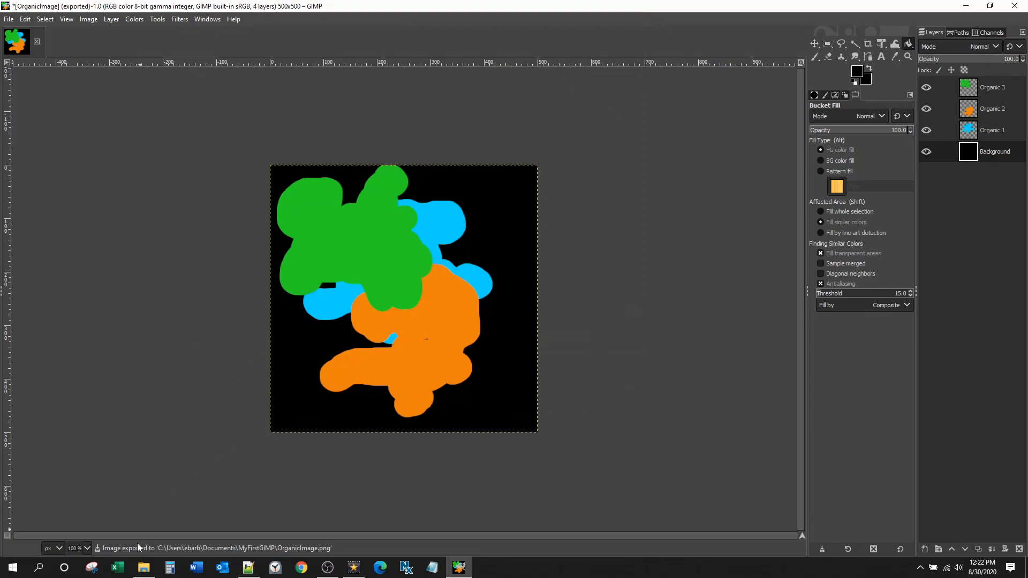
# Switch to File Explorer to look at the exported OrganicImage.png.
pyautogui.click(144, 568)
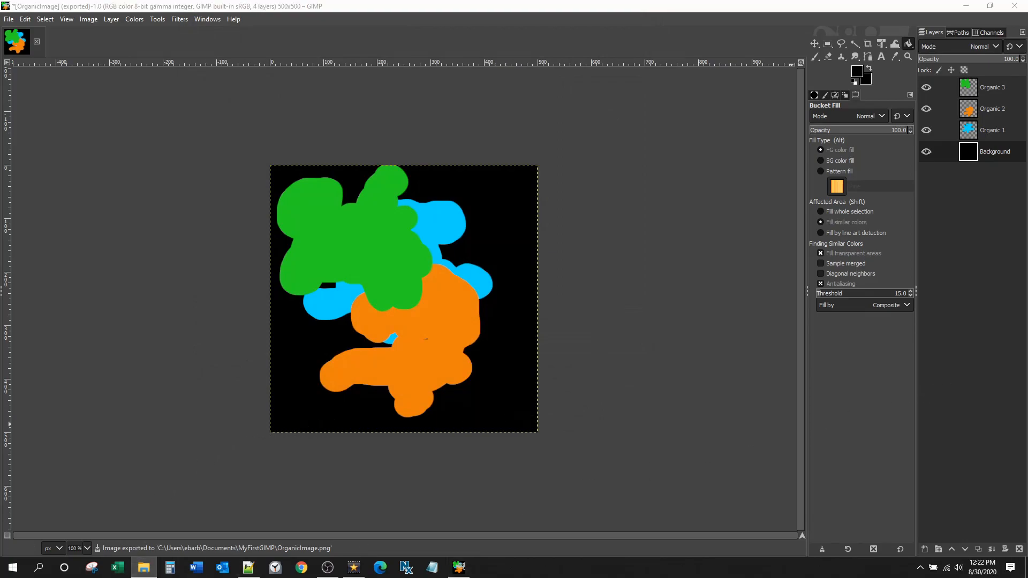